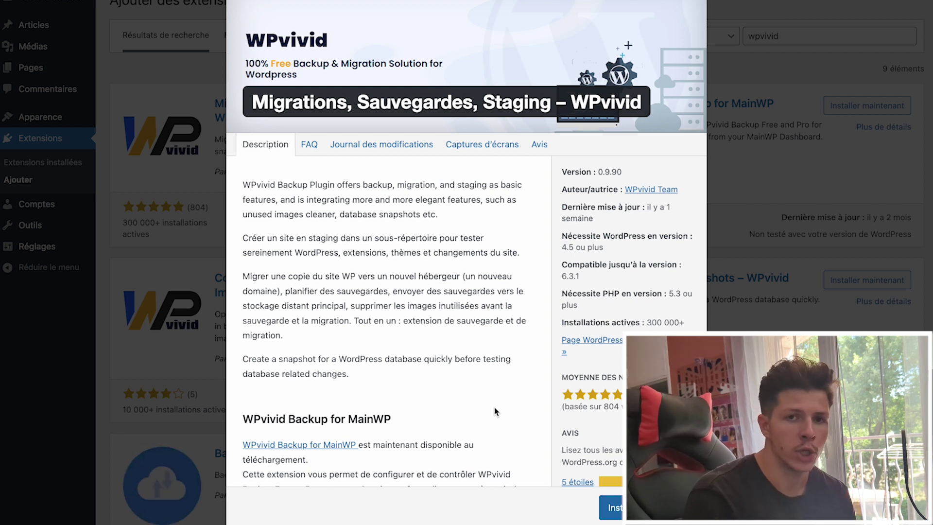
Try to install and activate the Migrations, Sauvegardes, Staging – WPvivid extension
left_click(610, 507)
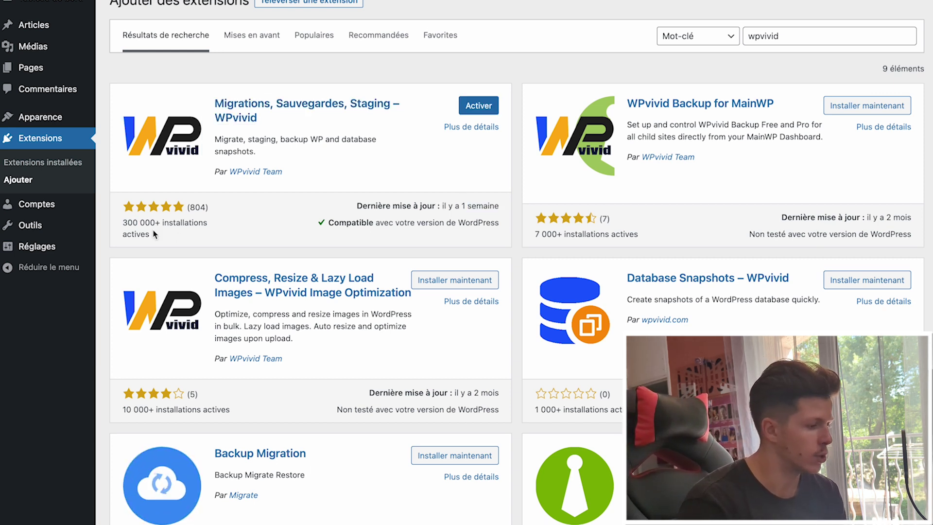
left_click(480, 109)
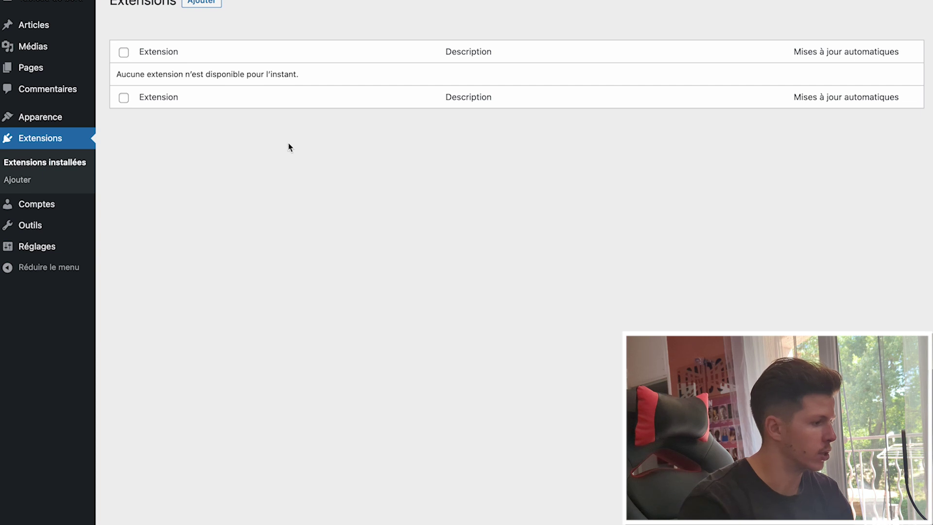
Search the WordPress extension directory for wpvivid and install Migrations, Sauvegardes, Staging – WPvivid
left_click(216, 3)
left_click(842, 32)
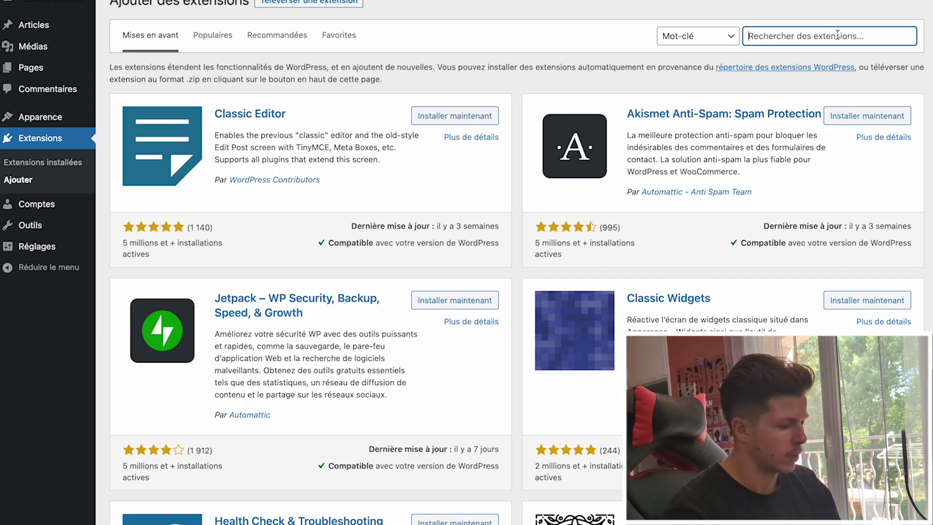
type("wpvivid")
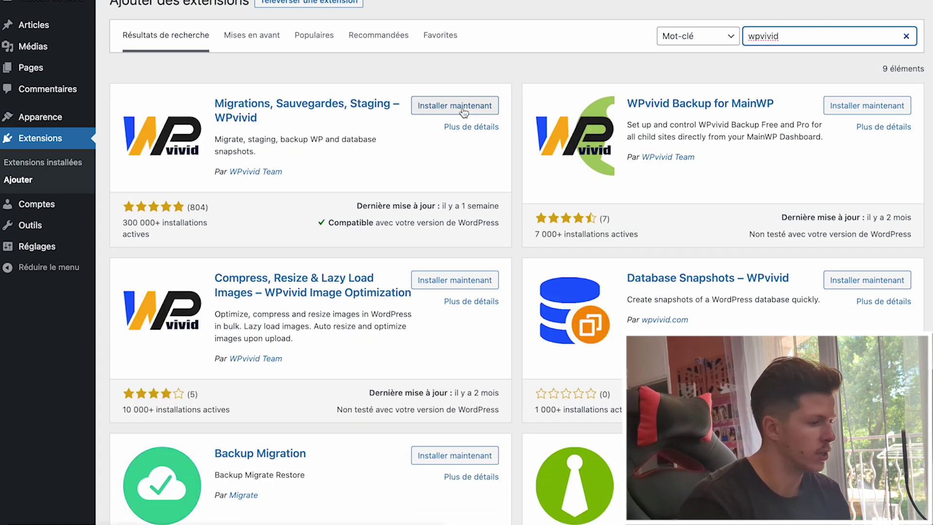
left_click(464, 111)
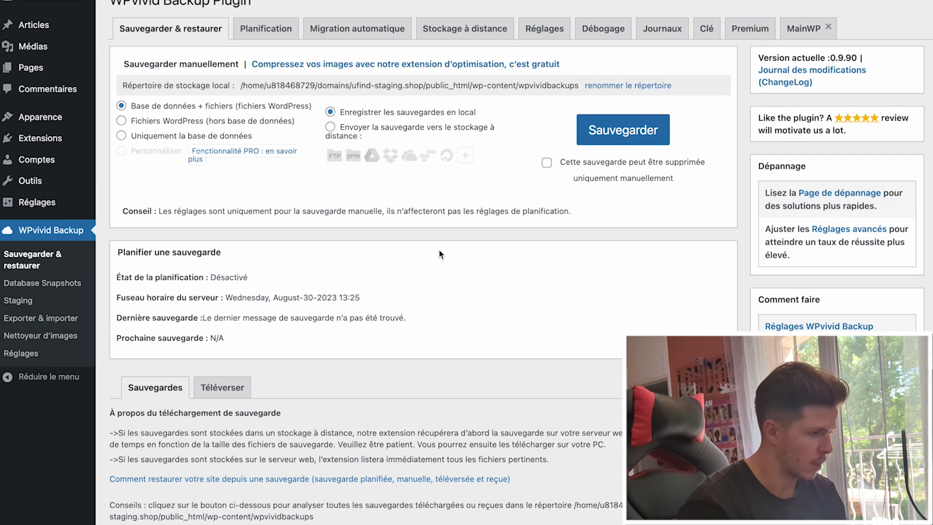
Set the number of retained WPvivid backups to 6 in the general settings and save the changes
scroll(452, 309, "down", 2)
scroll(452, 309, "up", 2)
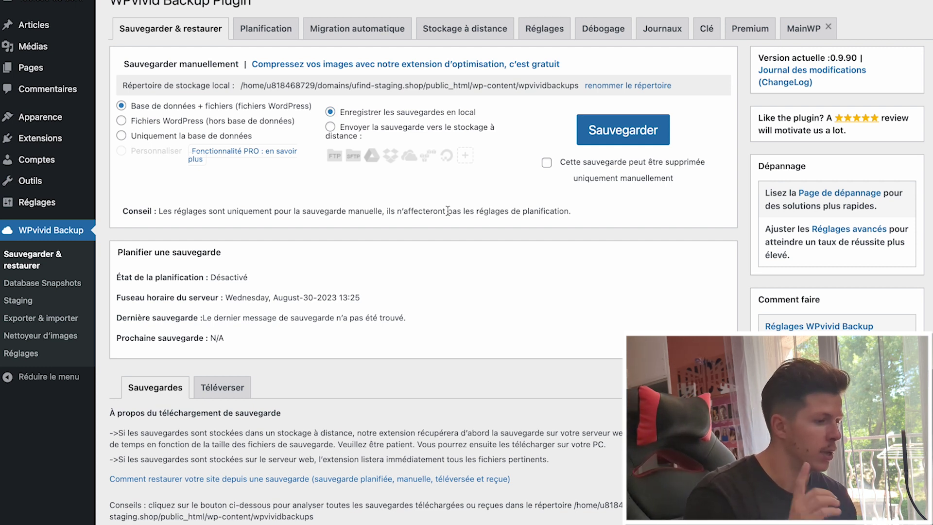
left_click(556, 33)
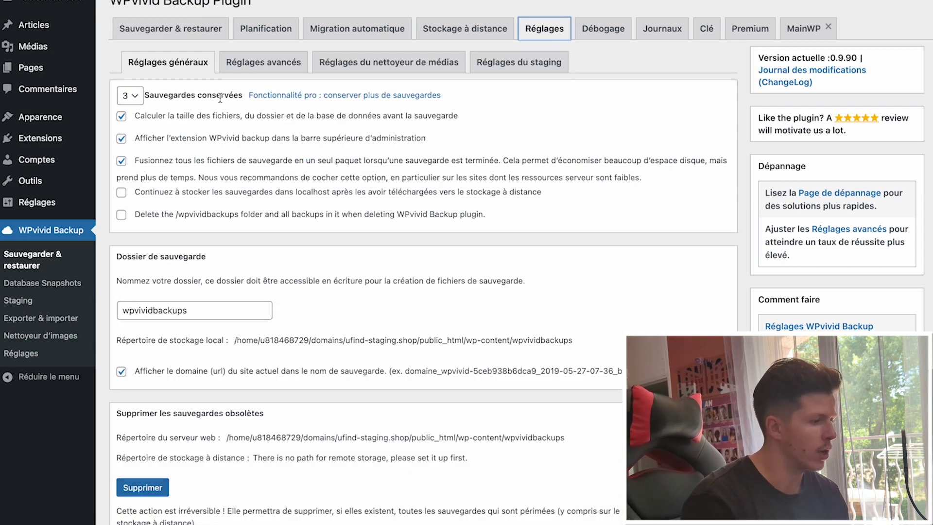
left_click(140, 99)
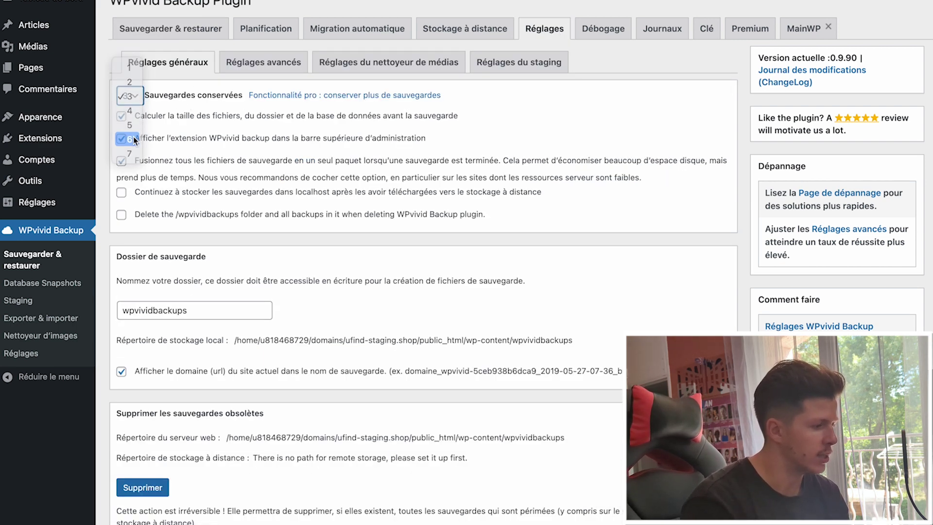
left_click(133, 140)
scroll(141, 243, "down", 3)
scroll(156, 403, "down", 7)
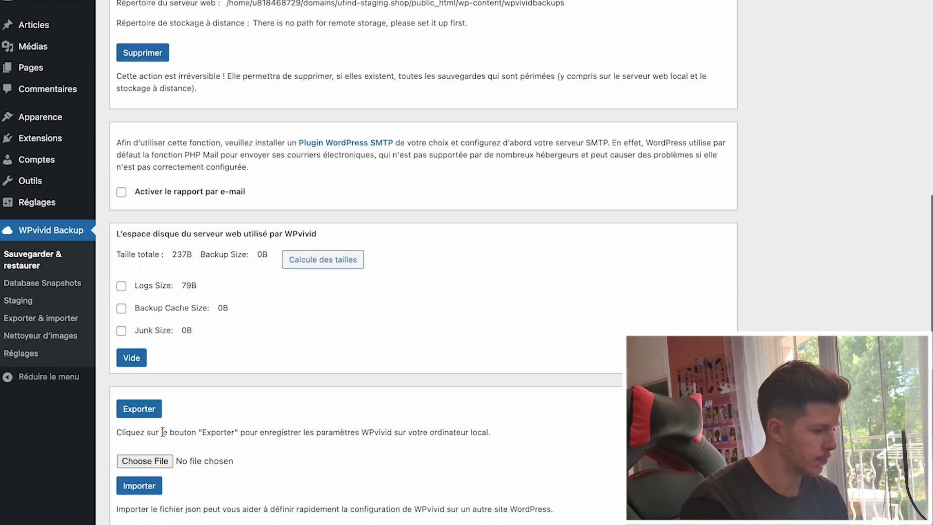
scroll(164, 431, "down", 2)
left_click(169, 483)
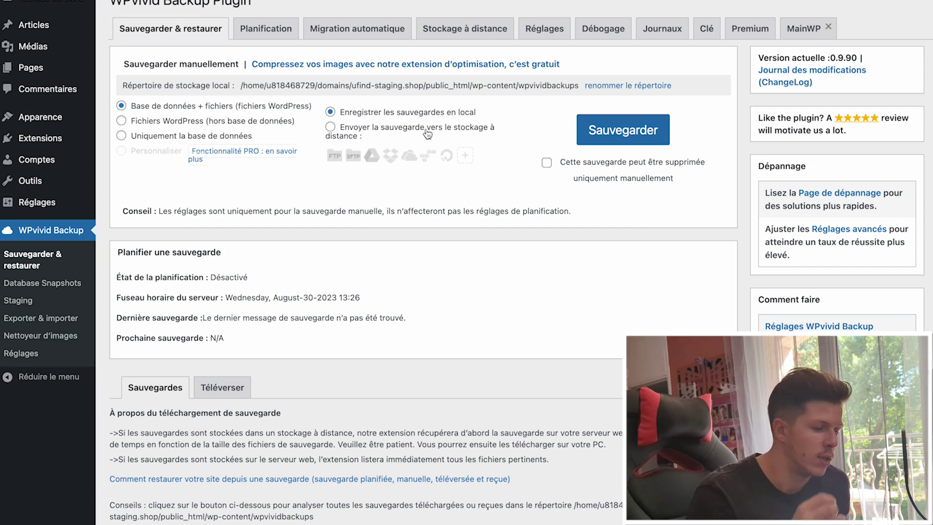
Run a manual backup of the database and WordPress files to local storage and review the backup list
left_click(611, 131)
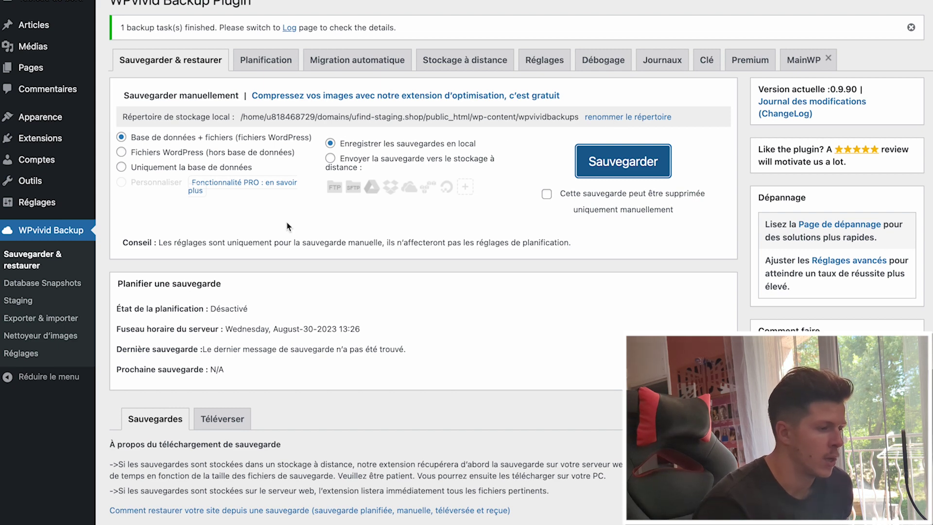
scroll(352, 172, "down", 5)
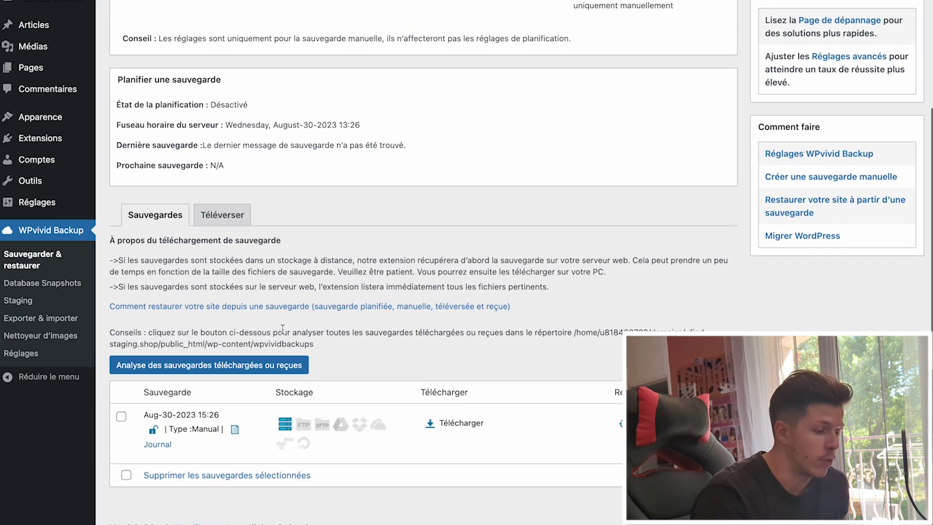
scroll(533, 247, "up", 2)
scroll(532, 244, "up", 3)
scroll(532, 244, "down", 6)
scroll(532, 244, "up", 2)
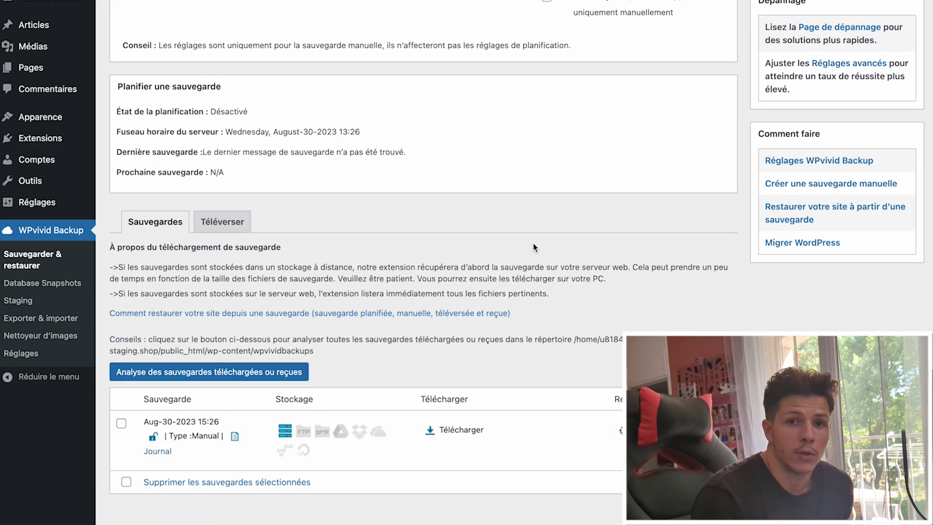
scroll(532, 243, "up", 4)
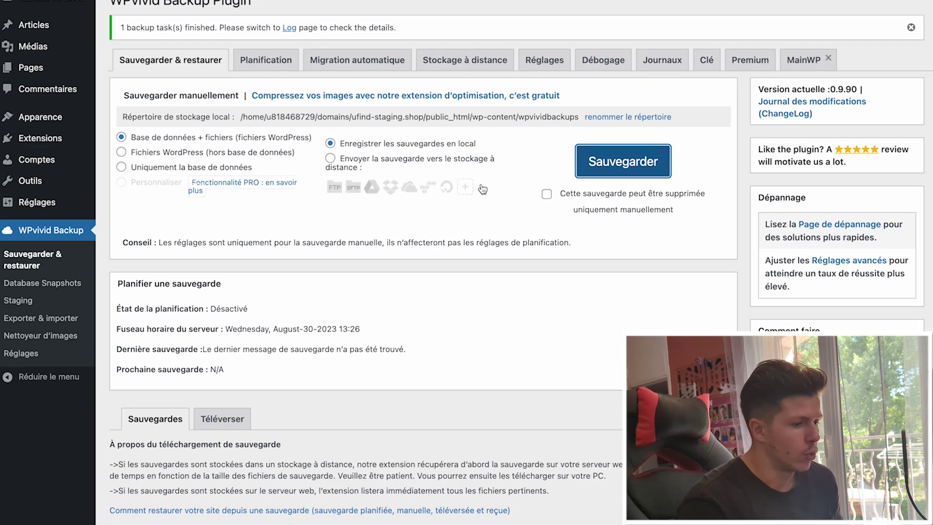
Restore the site from the manual backup dated Aug-30-2023 15:26 and confirm the restoration
scroll(431, 237, "down", 4)
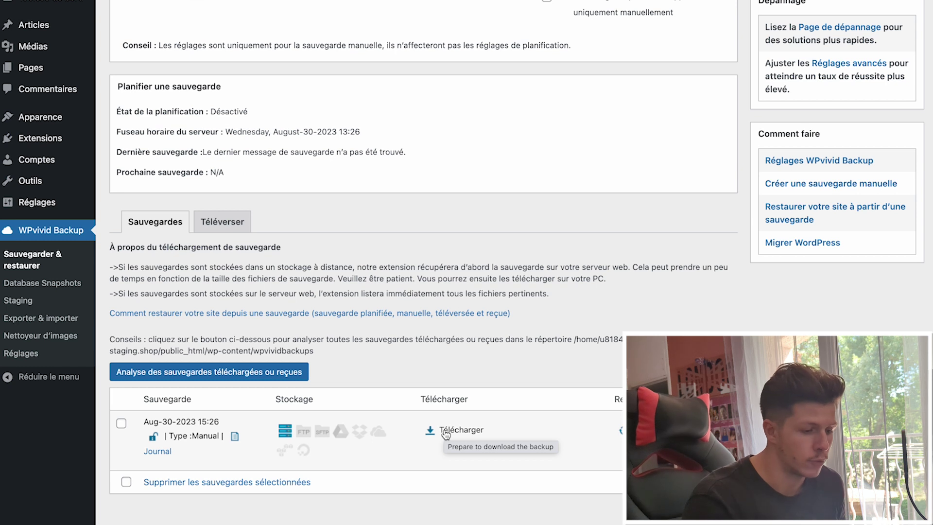
left_click(621, 430)
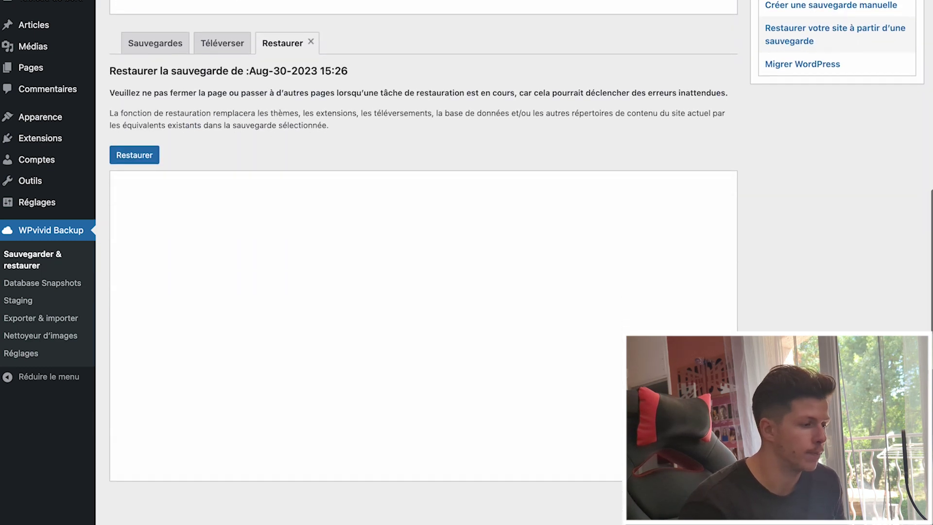
left_click(118, 162)
left_click(526, 300)
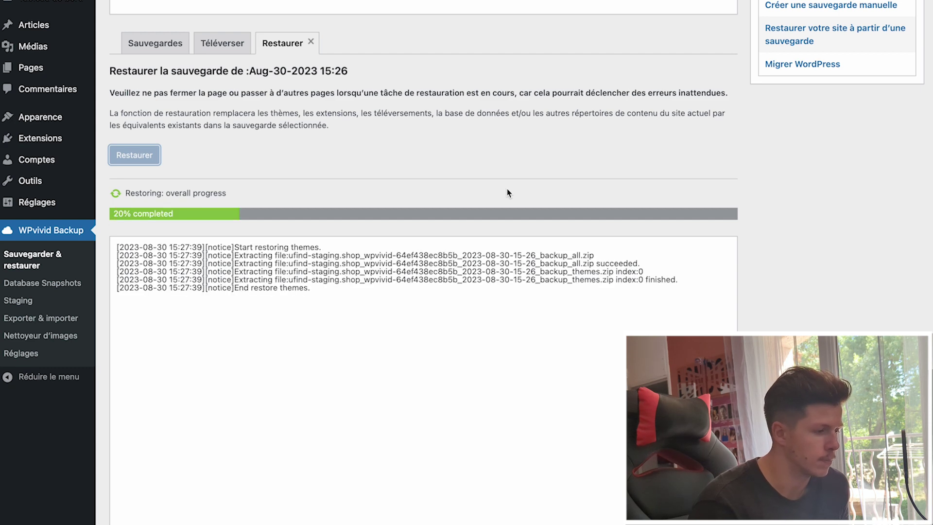
scroll(506, 189, "down", 3)
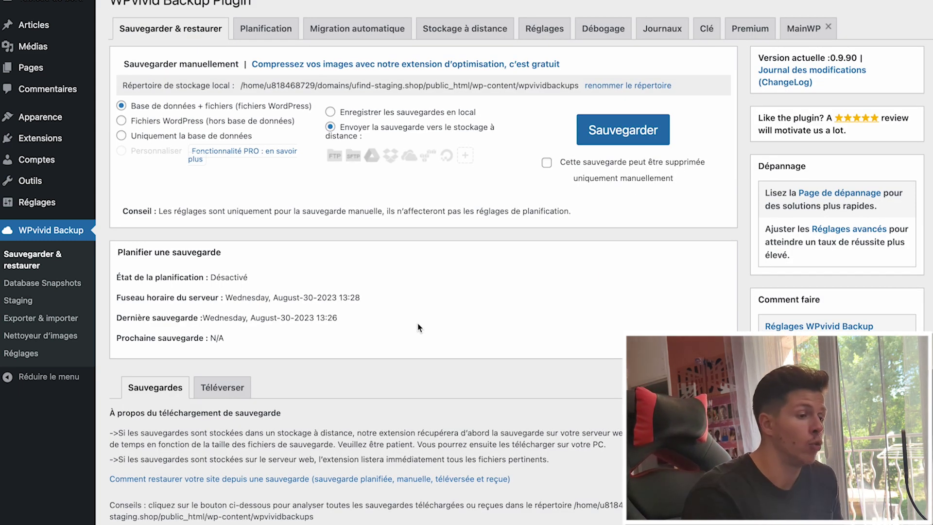
Connect Google Drive as remote storage and send a manual backup of the database and files to it
left_click(371, 113)
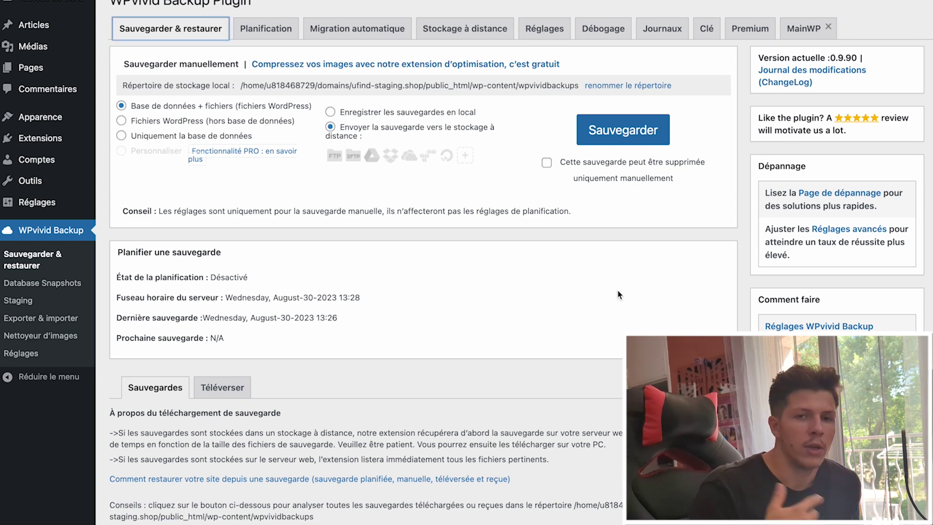
left_click(462, 32)
left_click(158, 72)
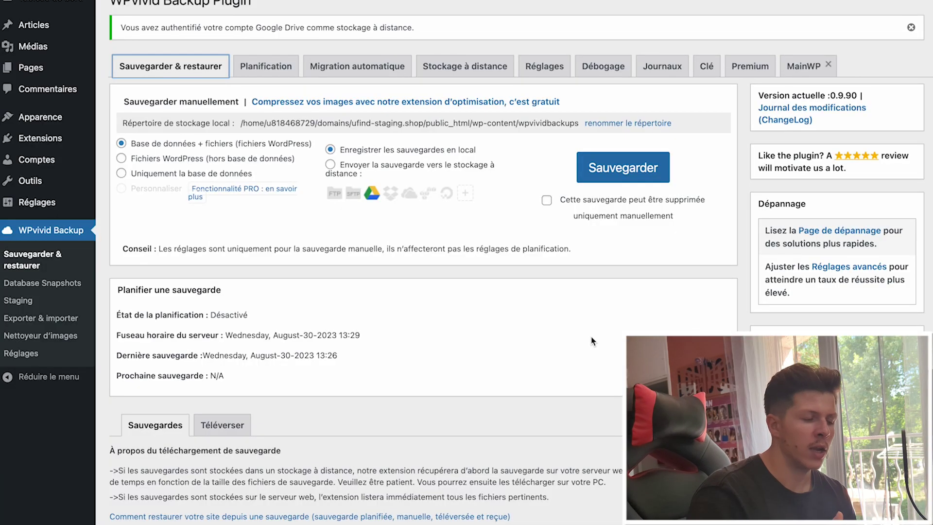
left_click(330, 165)
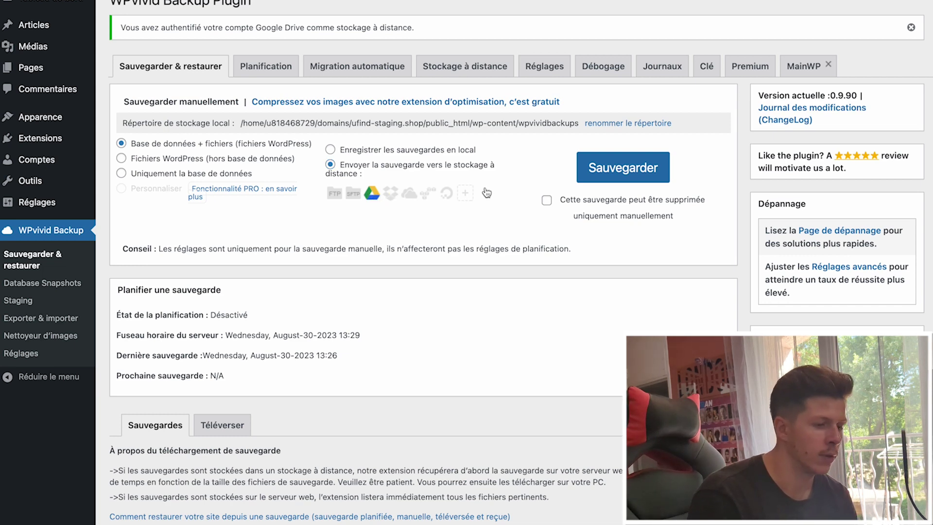
left_click(662, 168)
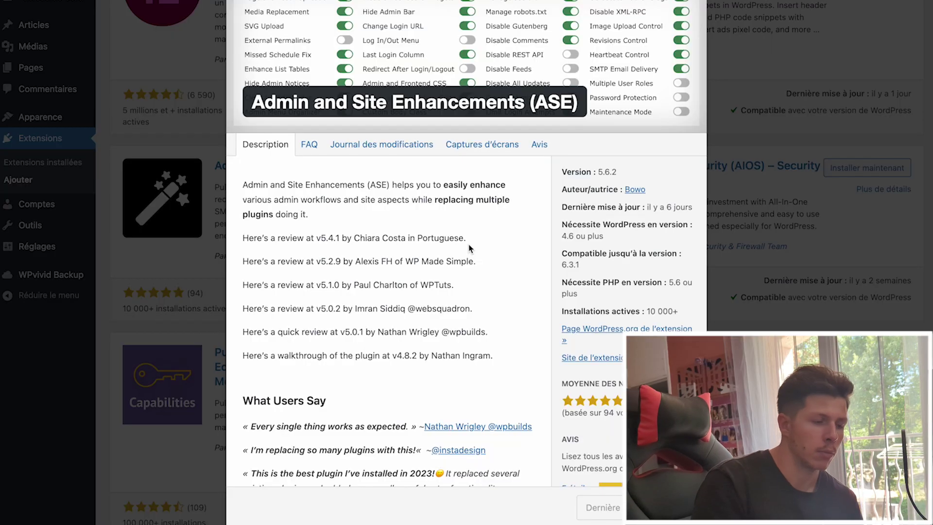
Review the description and user comments of the Admin and Site Enhancements (ASE) extension
scroll(470, 248, "down", 10)
scroll(468, 244, "down", 3)
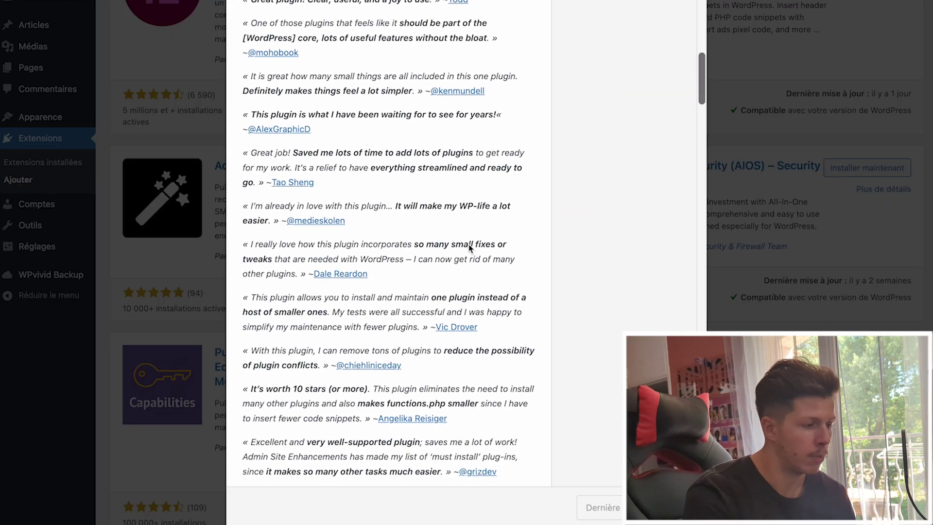
scroll(468, 244, "up", 15)
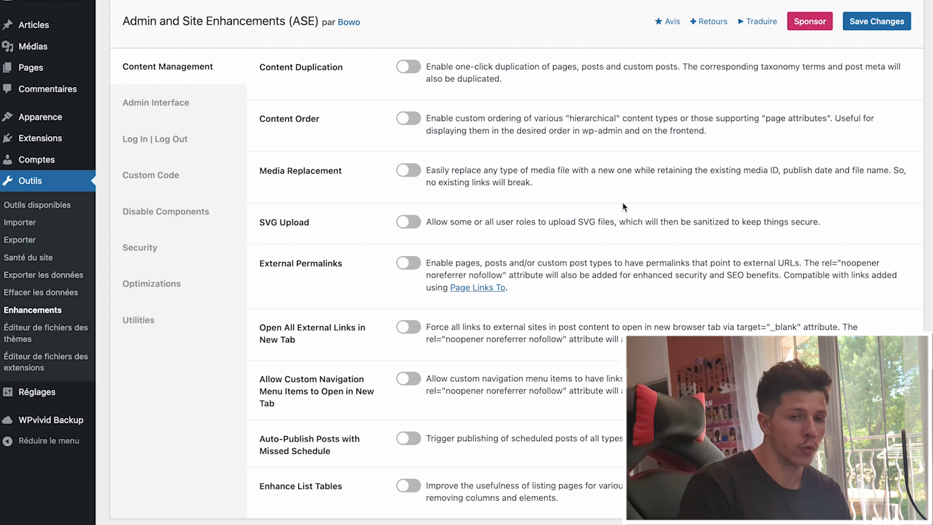
Enable Content Duplication and toggle the SVG Upload option in the ASE content management settings
left_click(410, 69)
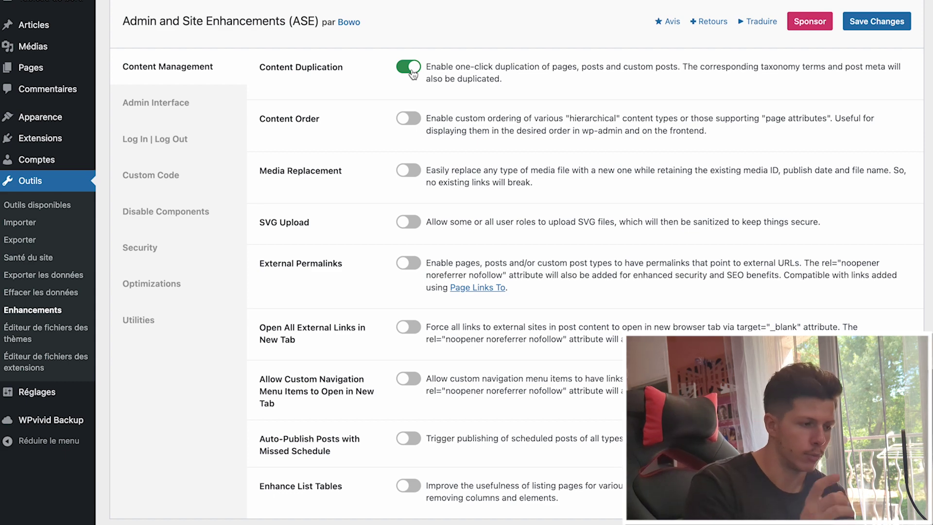
scroll(413, 73, "down", 1)
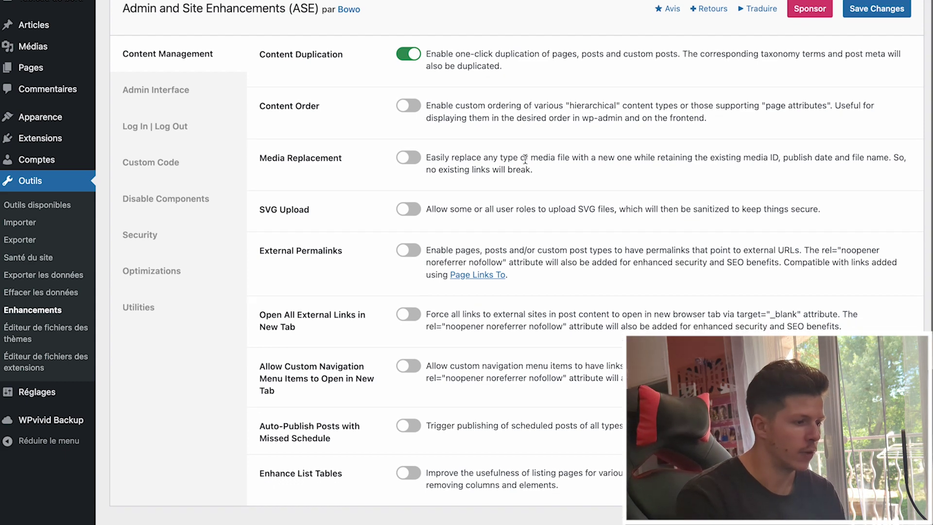
left_click(411, 210)
left_click(412, 211)
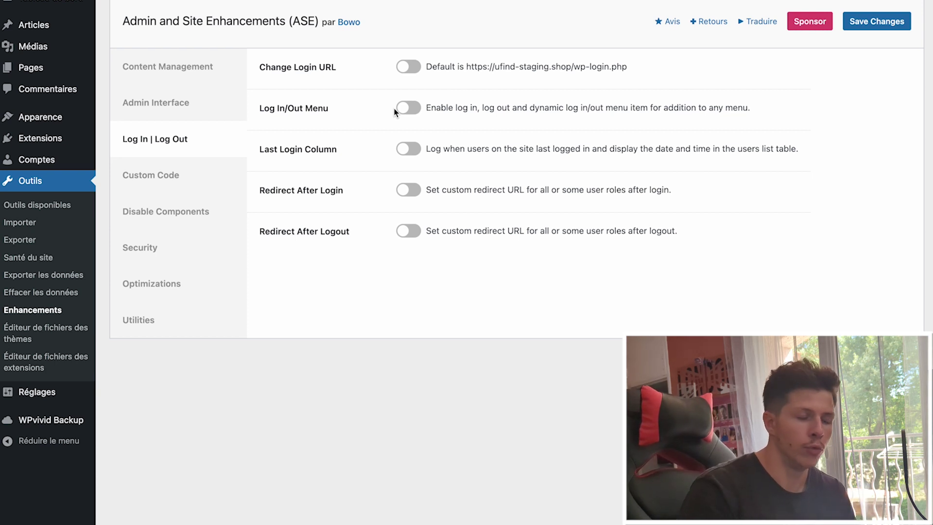
Enable Change Login URL in the ASE login settings and open the new URL for editing
left_click(419, 68)
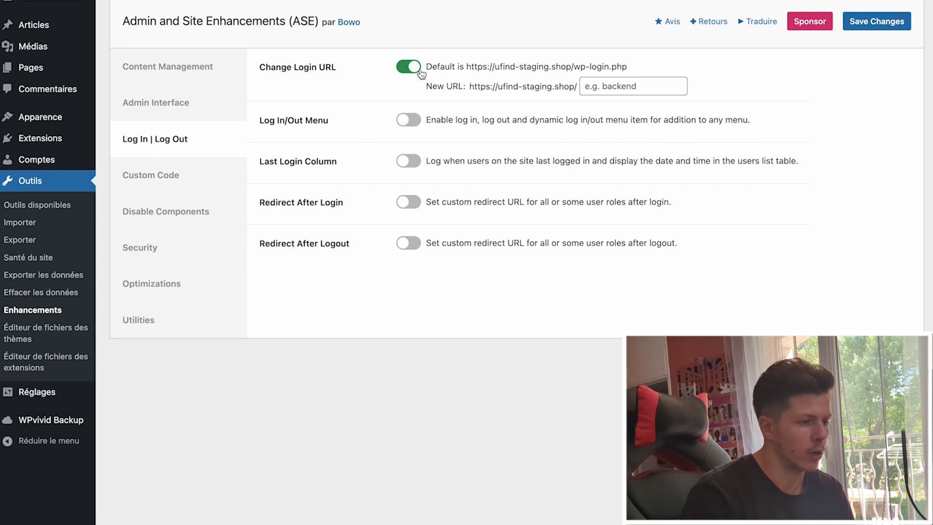
left_click(612, 90)
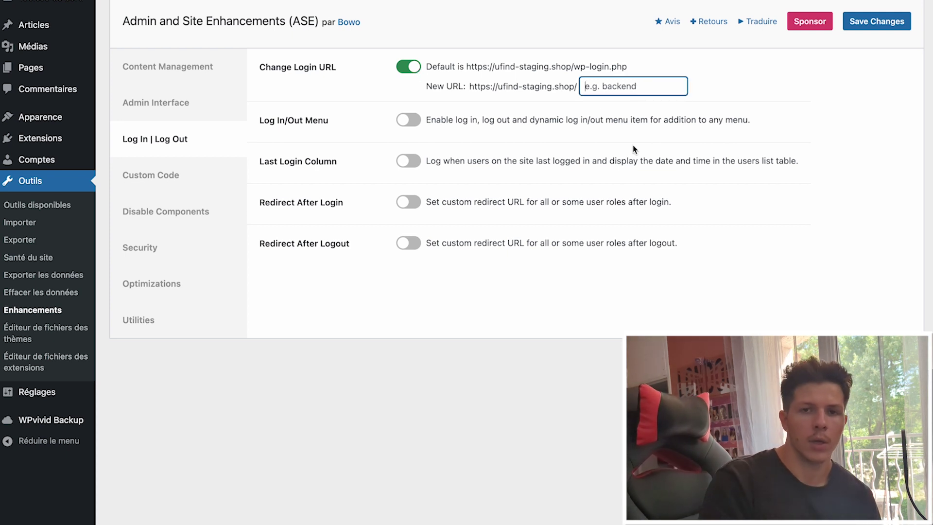